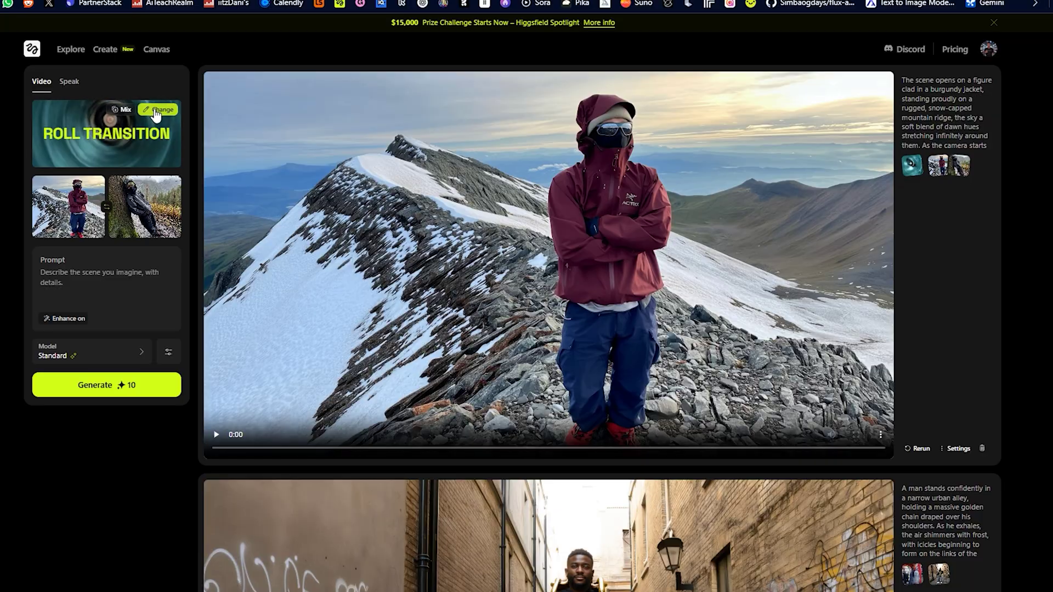
Step: Open the motion effects gallery from the Earth Zoom Out effect card
left_click(160, 109)
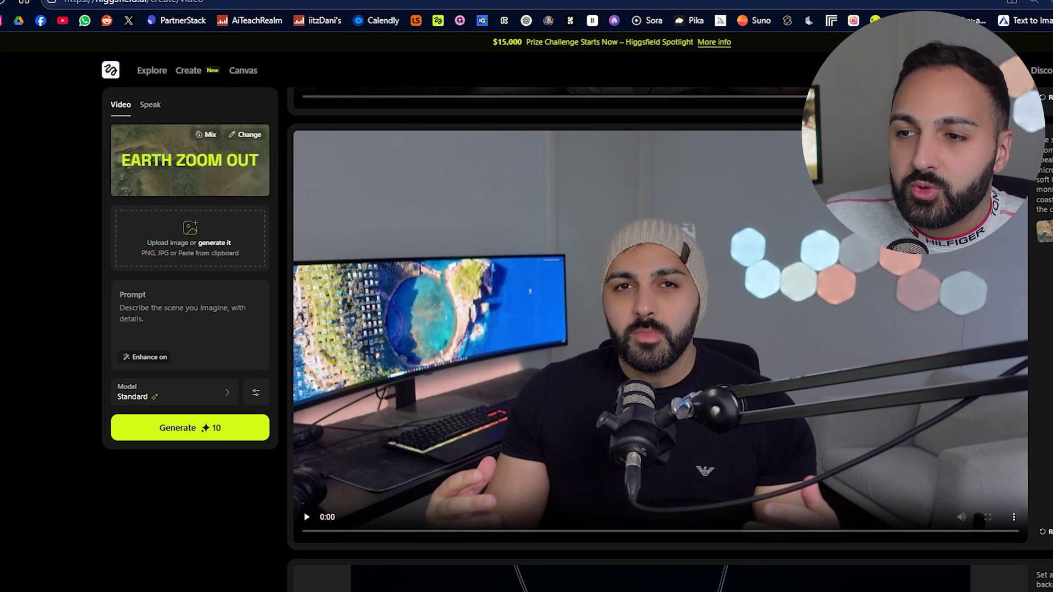
Step: Paste the clipboard image as the start frame for the Earth Zoom Out video
key("ctrl+v")
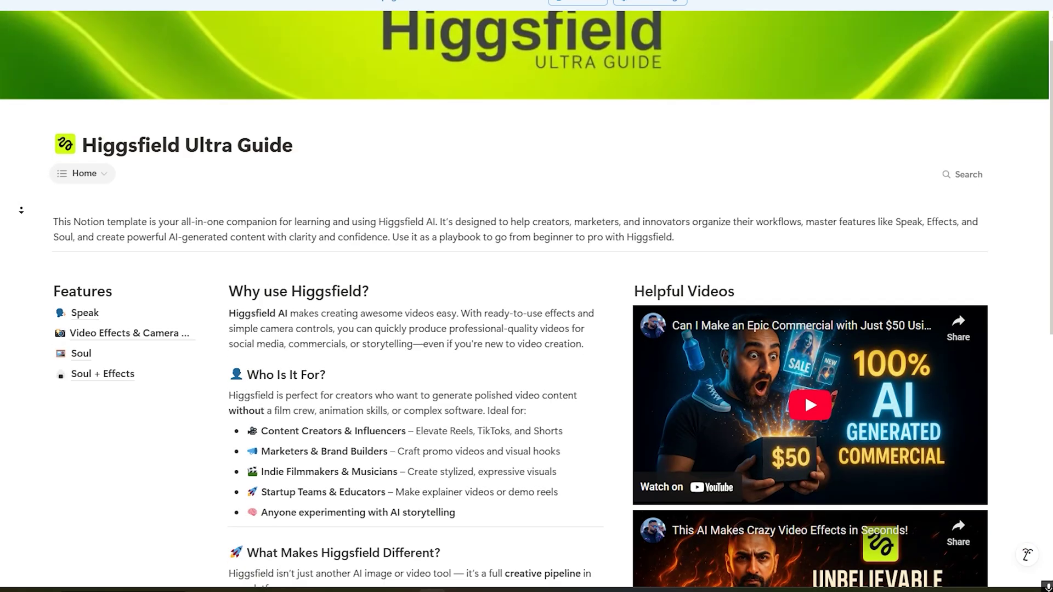
Step: Scroll the Higgsfield Ultra Guide through Sand Storm, Black Tears and Super Dolly Out to Example 6
scroll(21, 210, "down", 2)
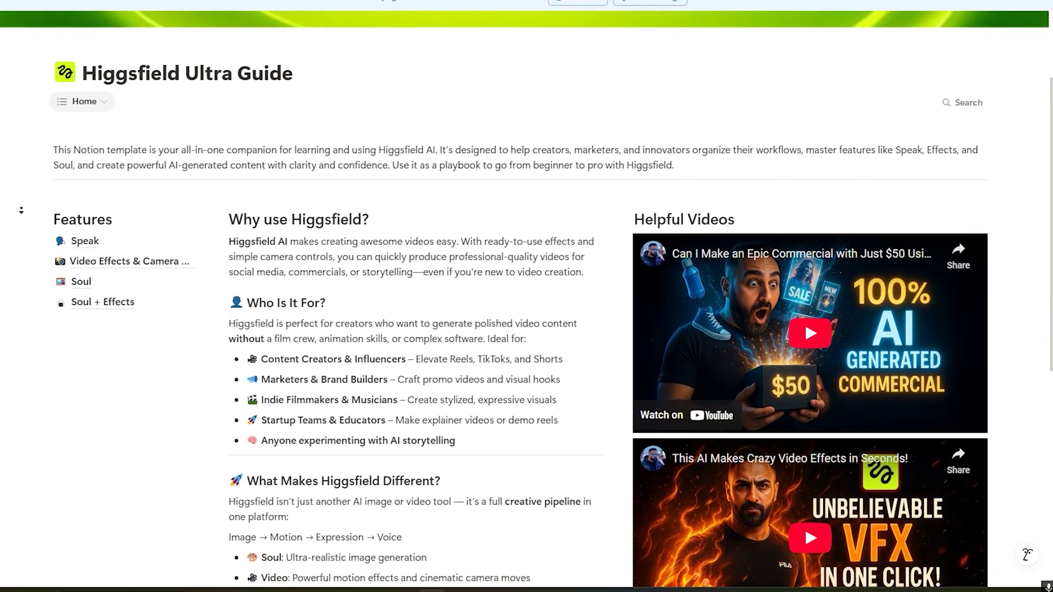
scroll(20, 210, "down", 2)
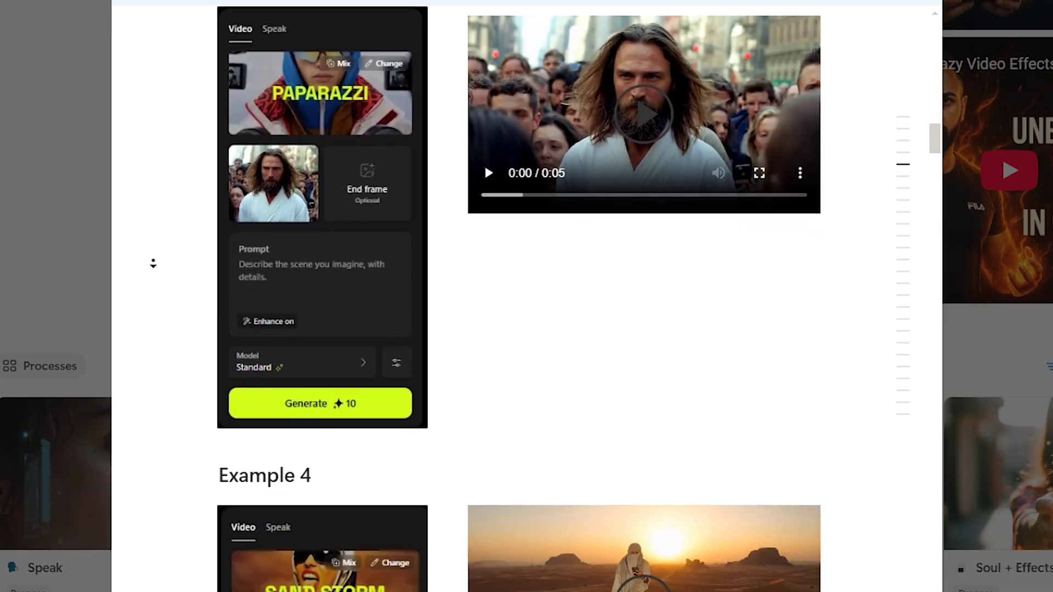
scroll(153, 264, "down", 6)
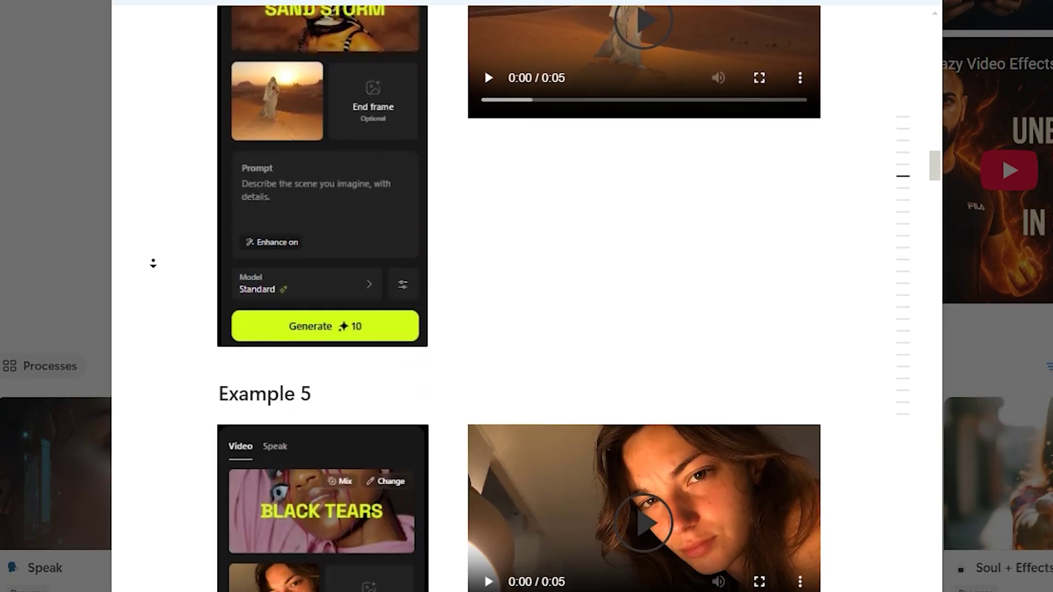
scroll(153, 263, "down", 8)
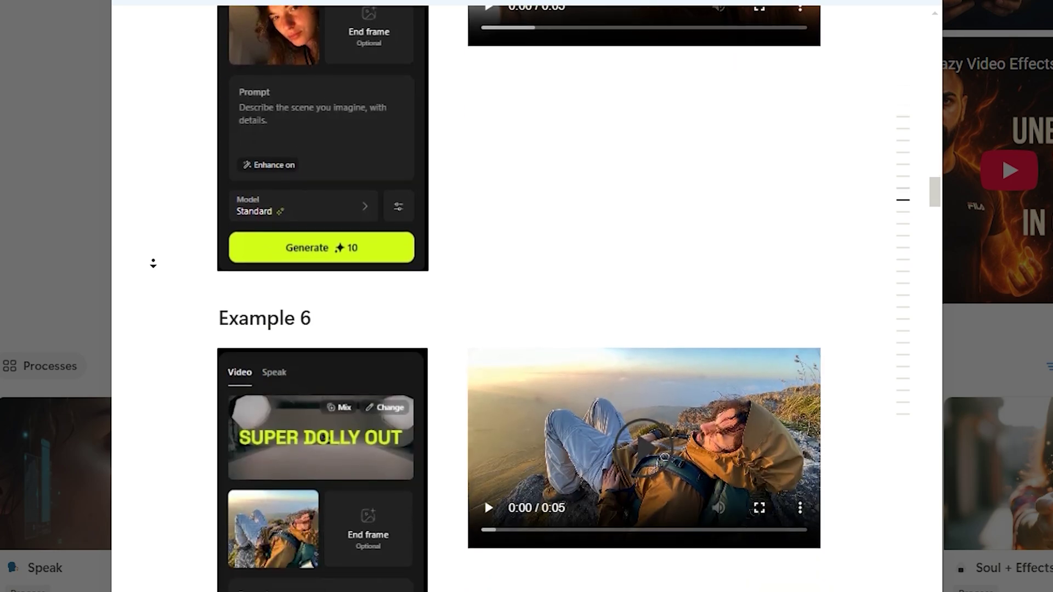
scroll(153, 264, "down", 2)
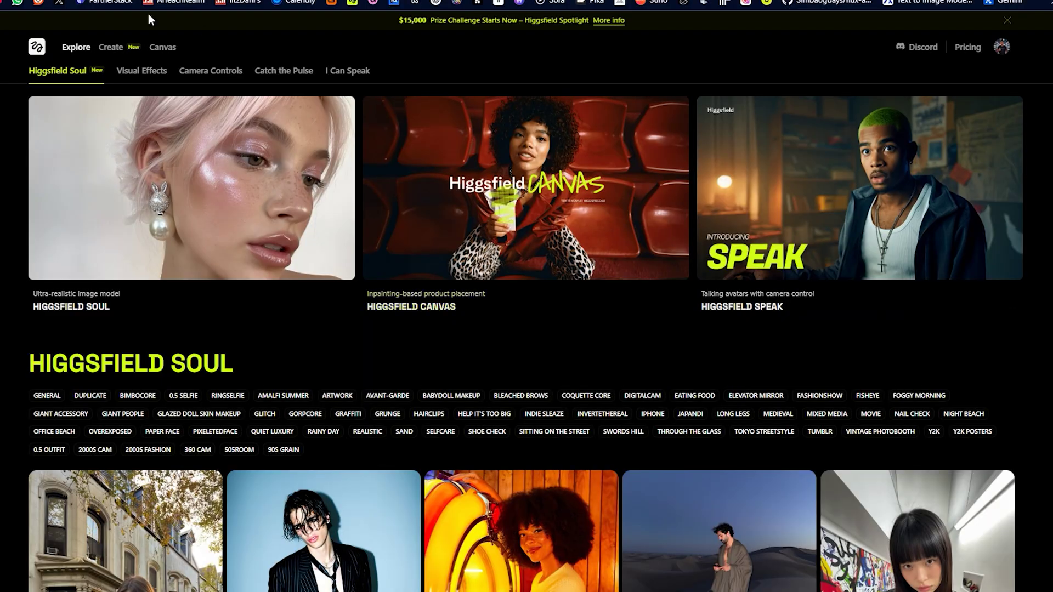
Step: Open the Speak creator, browse motion styles keeping Walk & Talk, then browse the avatar gallery
left_click(165, 89)
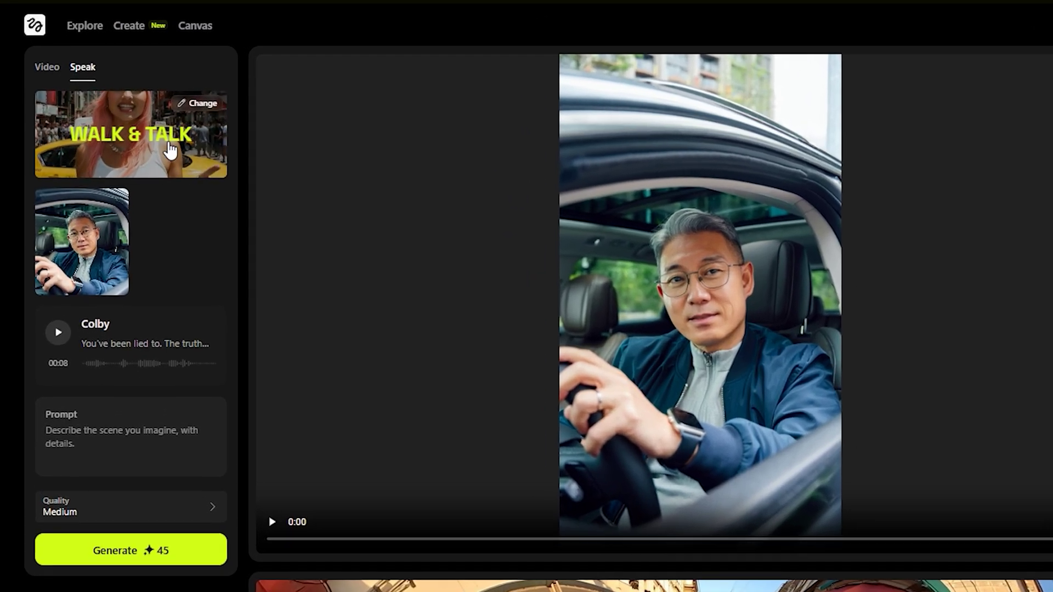
left_click(166, 140)
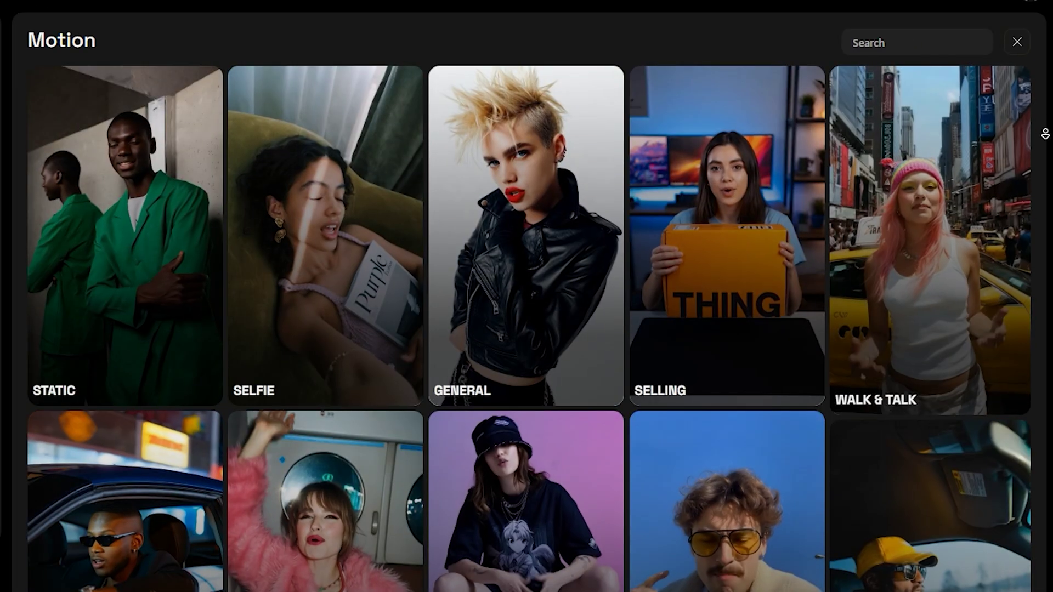
scroll(815, 239, "down", 2)
scroll(811, 252, "down", 3)
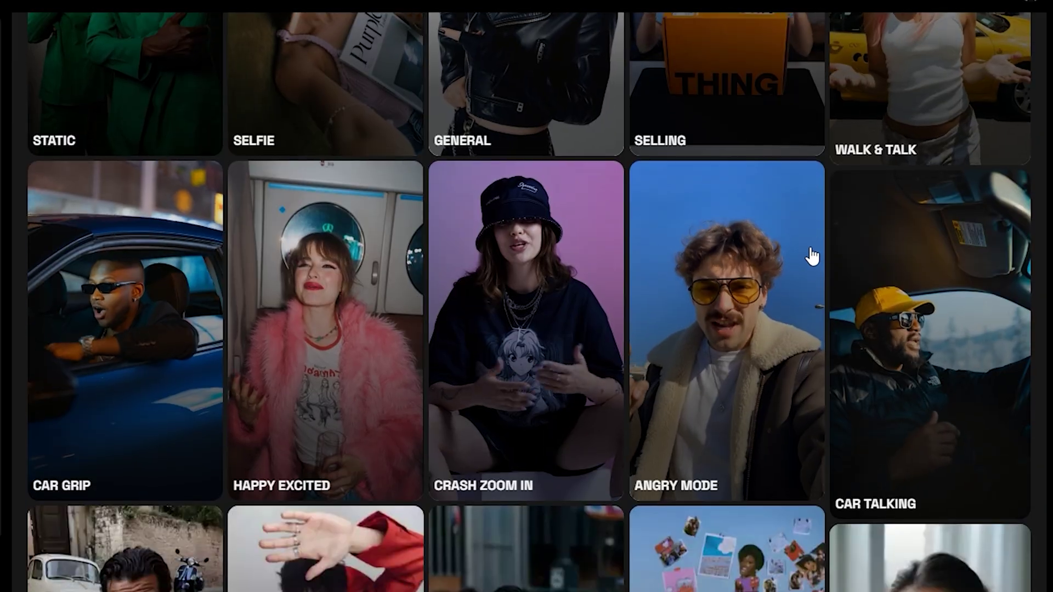
scroll(826, 327, "down", 6)
scroll(825, 331, "down", 7)
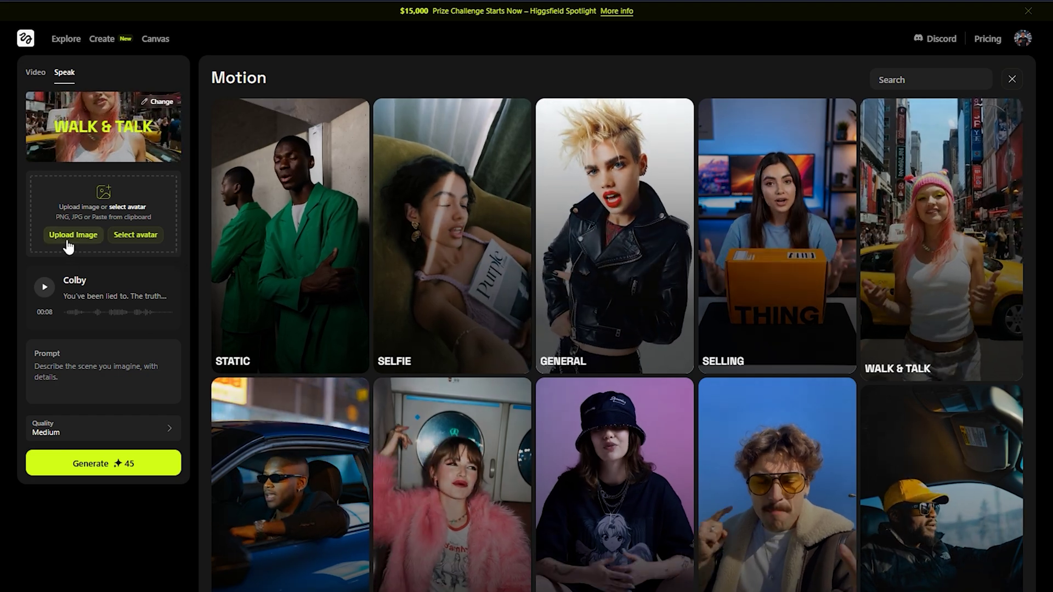
left_click(136, 236)
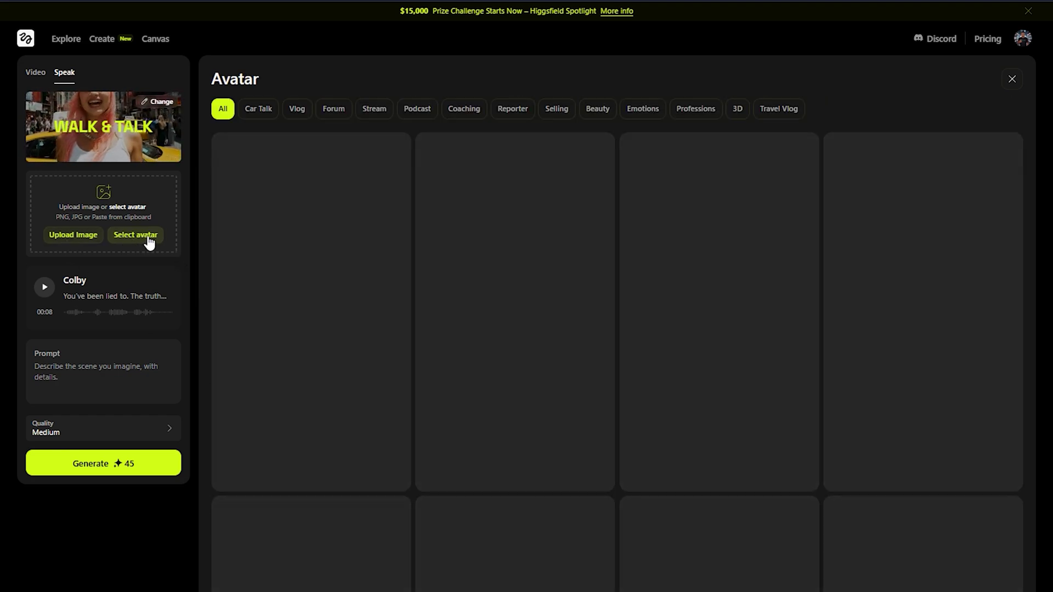
scroll(1020, 230, "down", 10)
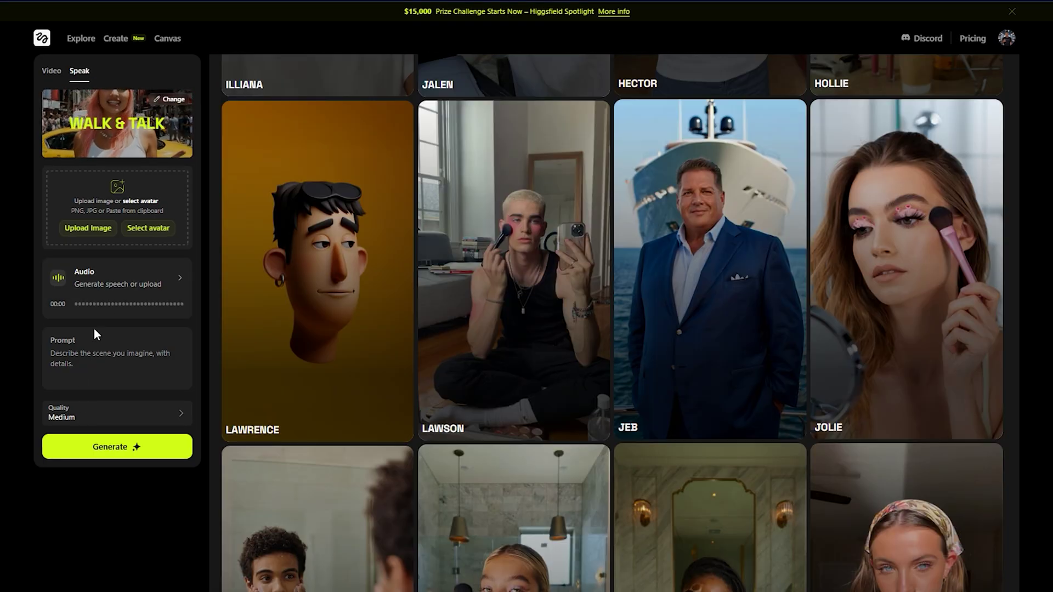
Step: In the speech audio setup, browse the full voice list, then pick Rain as background sound
left_click(136, 272)
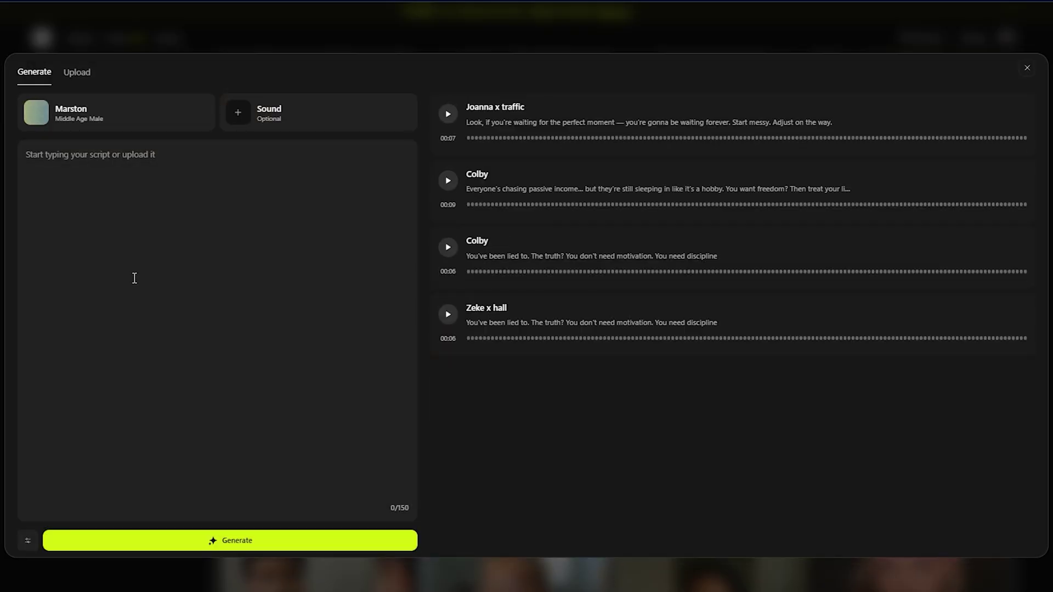
left_click(107, 110)
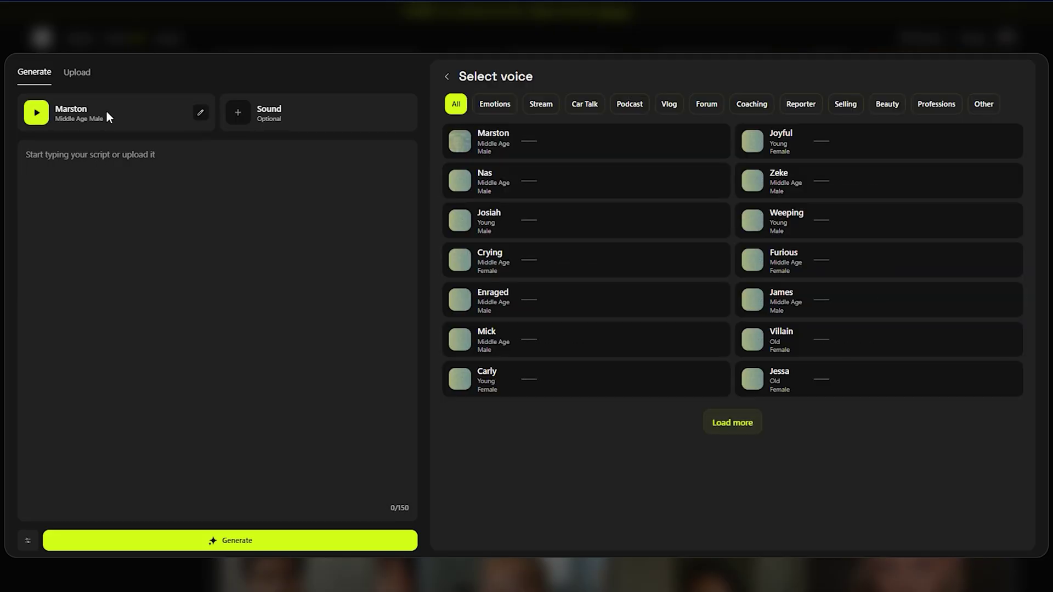
left_click(736, 425)
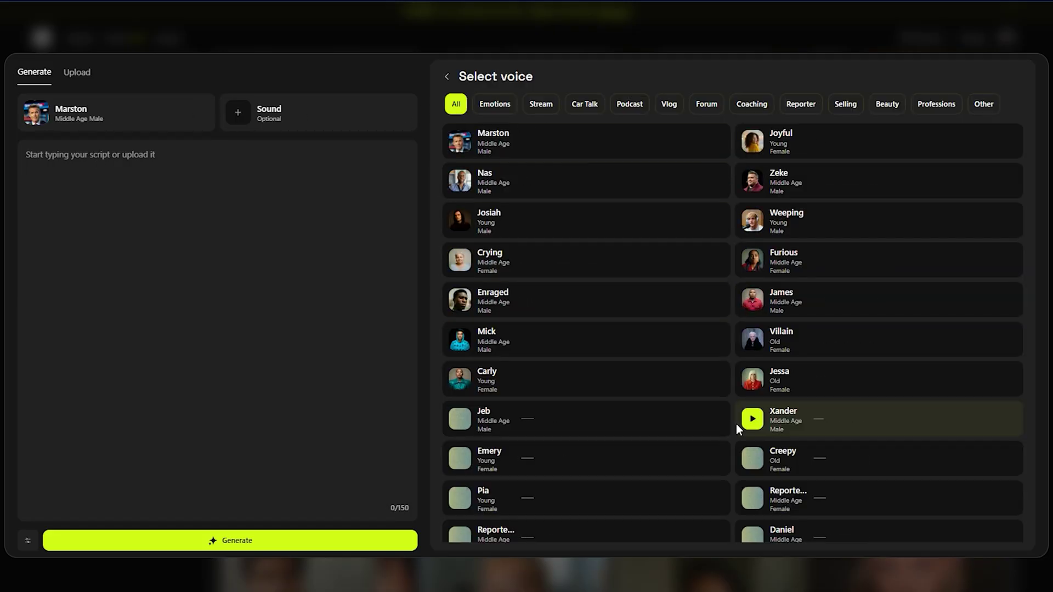
scroll(736, 423, "down", 3)
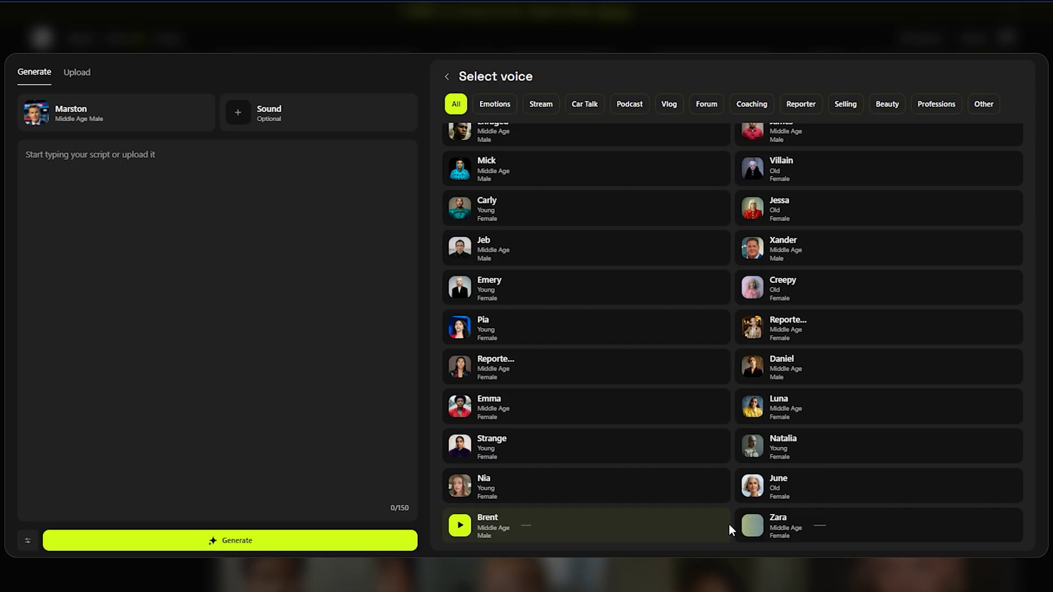
scroll(729, 524, "down", 10)
left_click(287, 115)
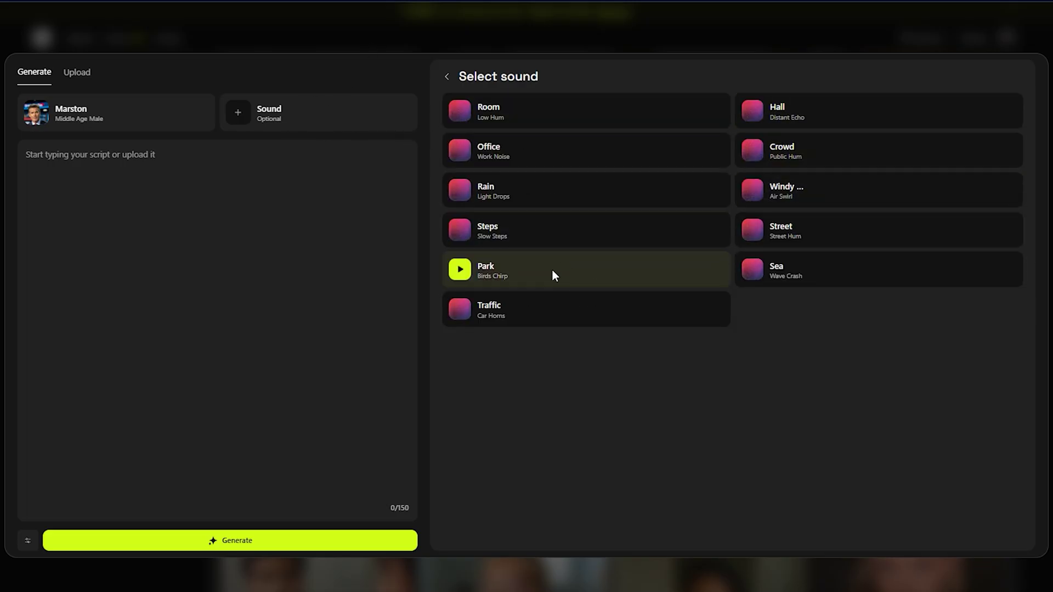
left_click(460, 193)
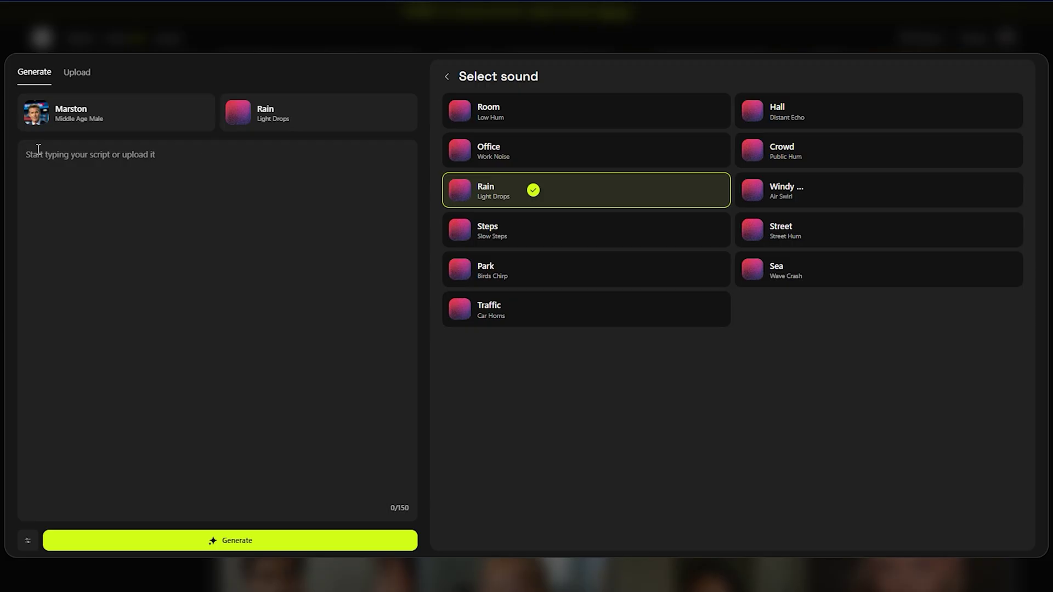
left_click(29, 44)
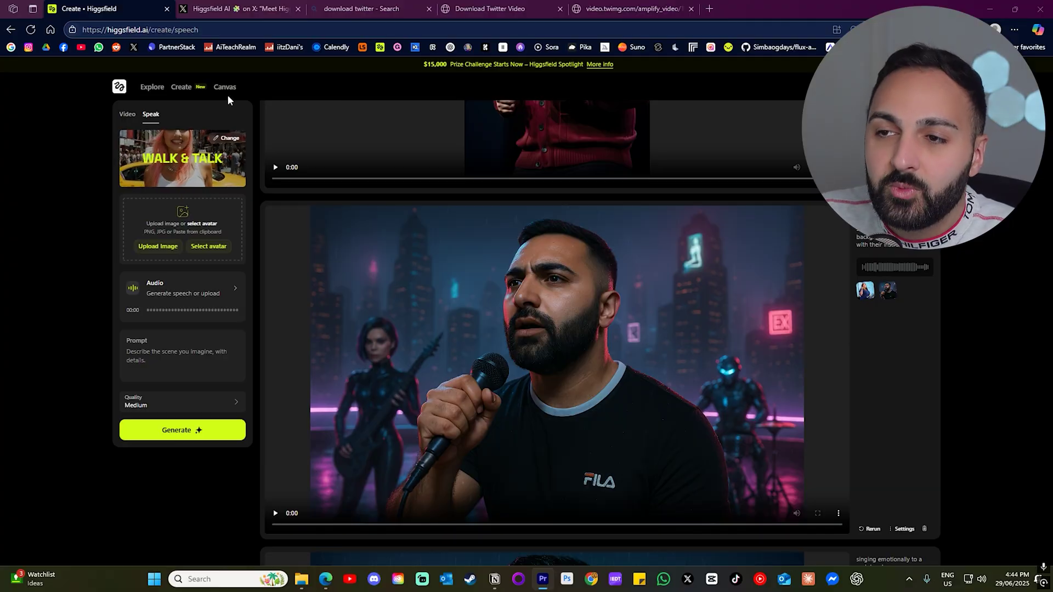
Step: Switch the image generator to Higgsfield Soul, keep 1:1, and review quality and style presets
mouse_move(183, 93)
left_click(155, 121)
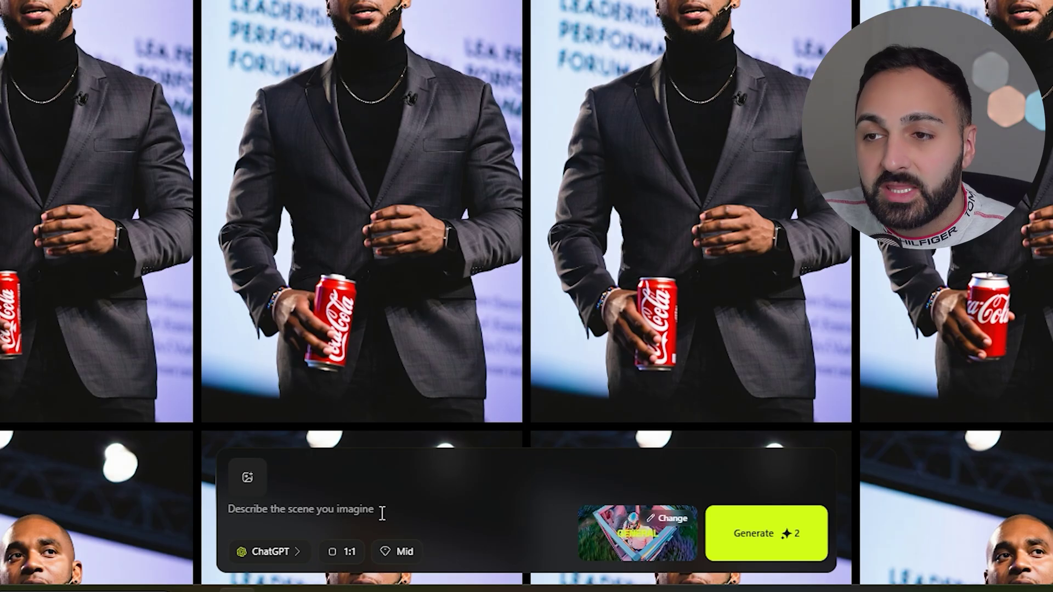
left_click(357, 548)
left_click(327, 423)
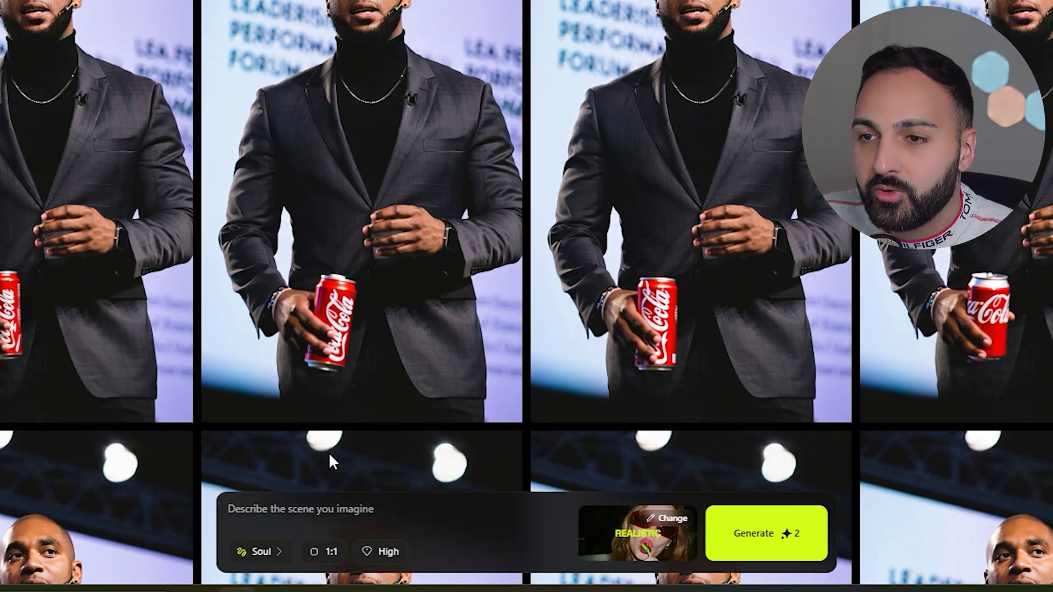
left_click(327, 554)
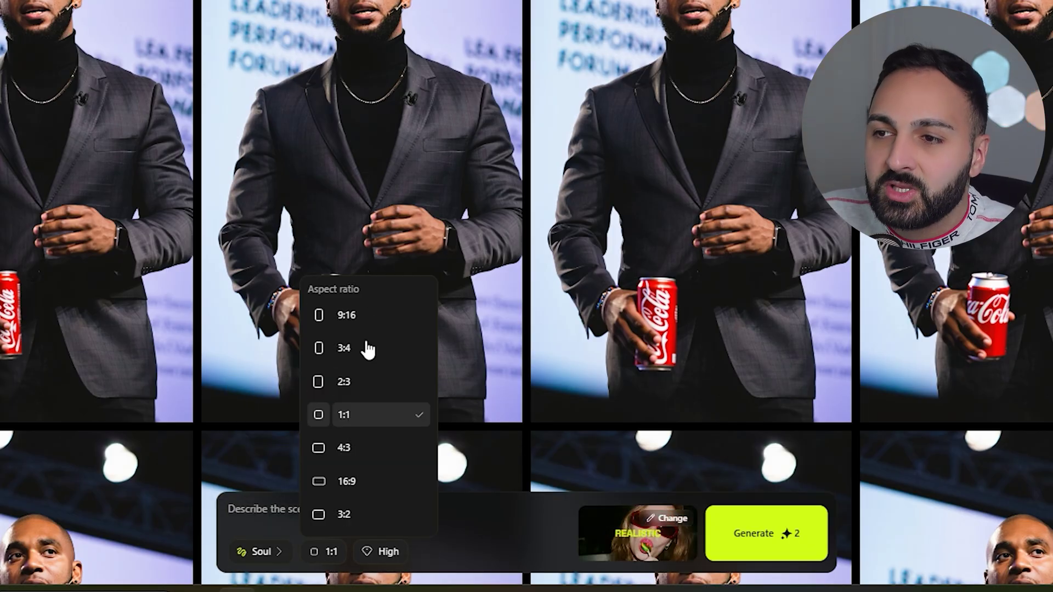
left_click(382, 551)
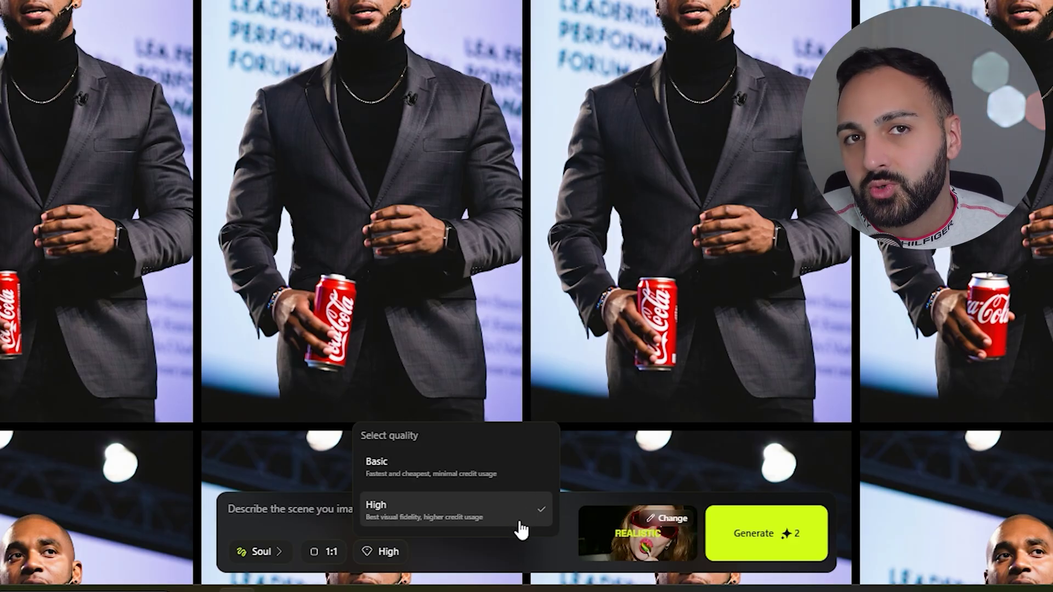
left_click(610, 534)
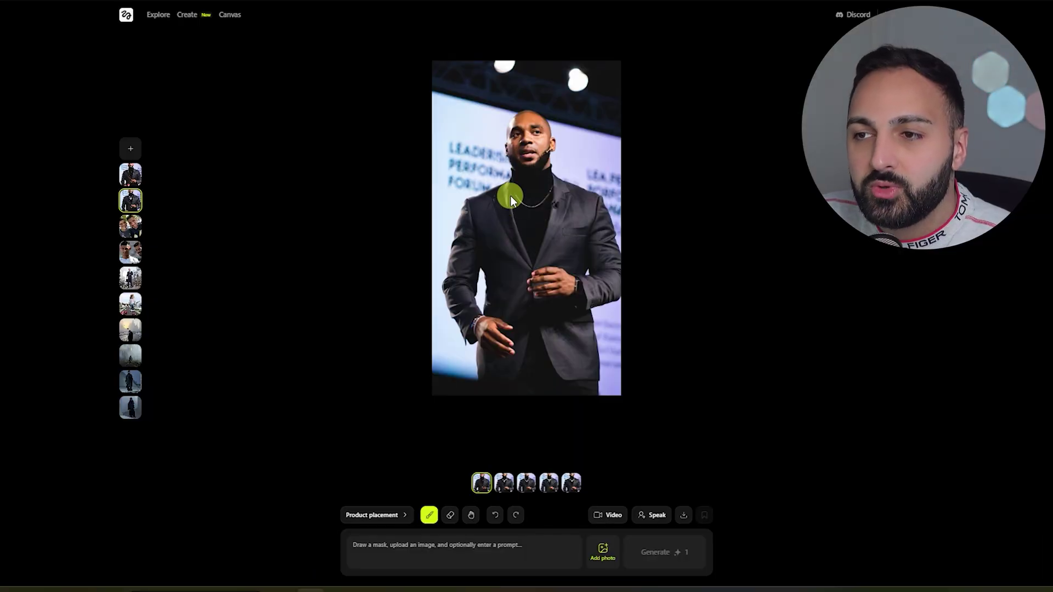
Step: Generate 'diamond chain with cross' on the neck, then mask the hand and enter 'coca cola can'
left_click(410, 545)
type("diamond cha")
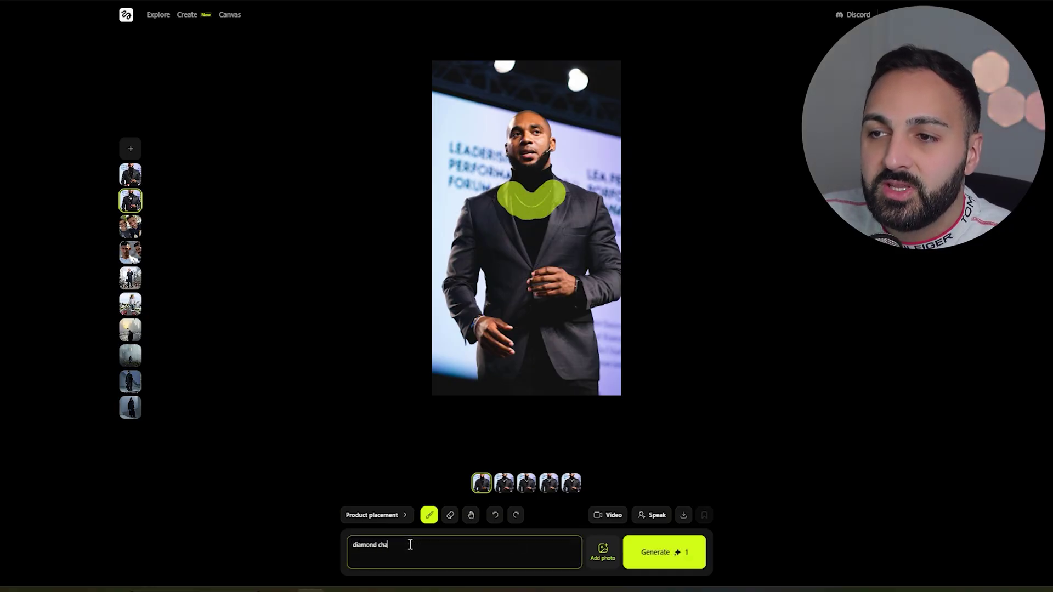
type("in with cross")
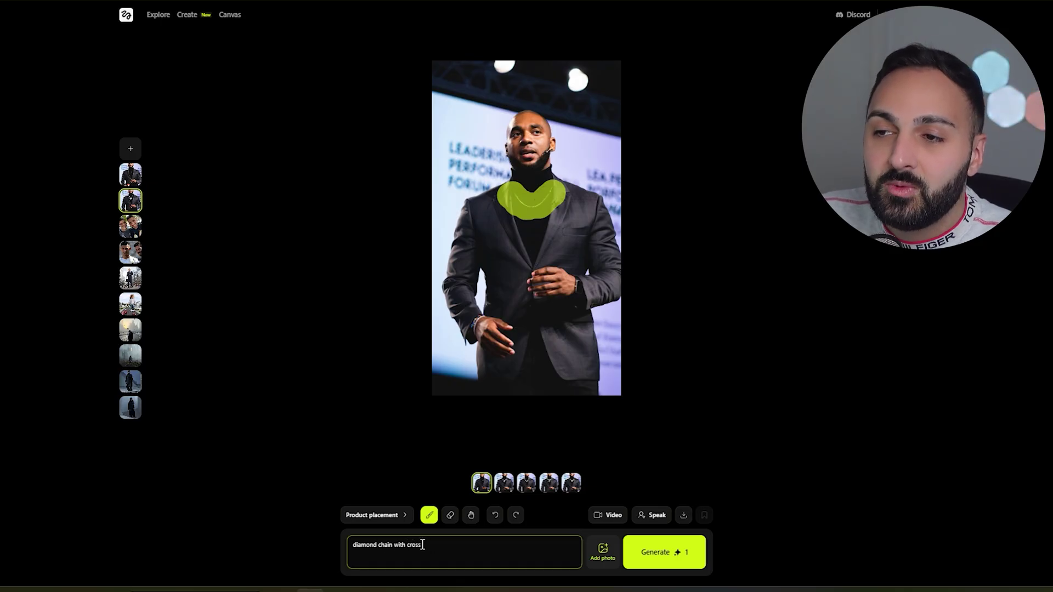
left_click(692, 562)
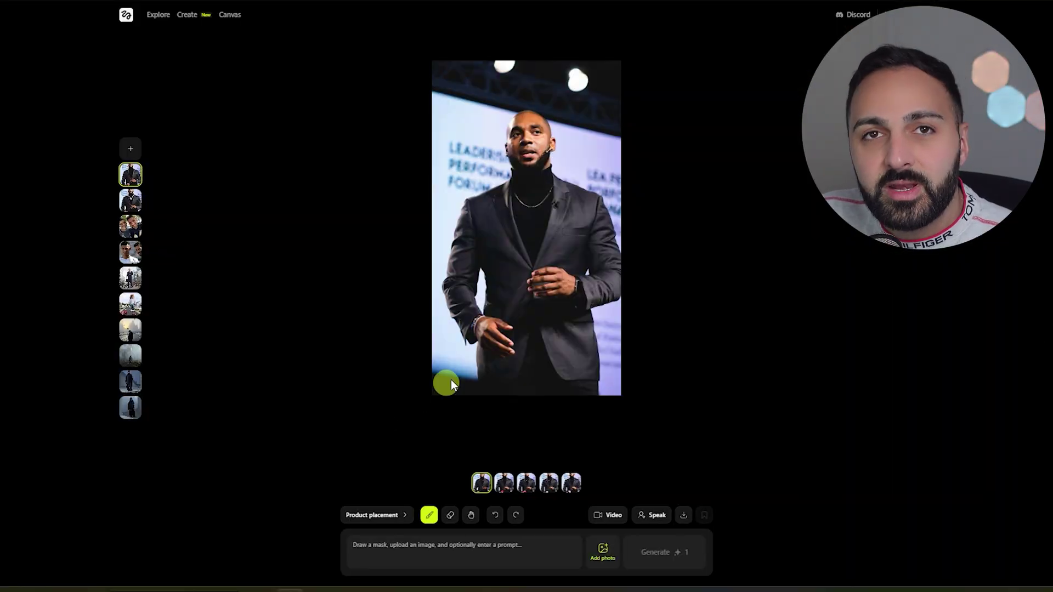
left_click_drag(510, 324, 506, 346)
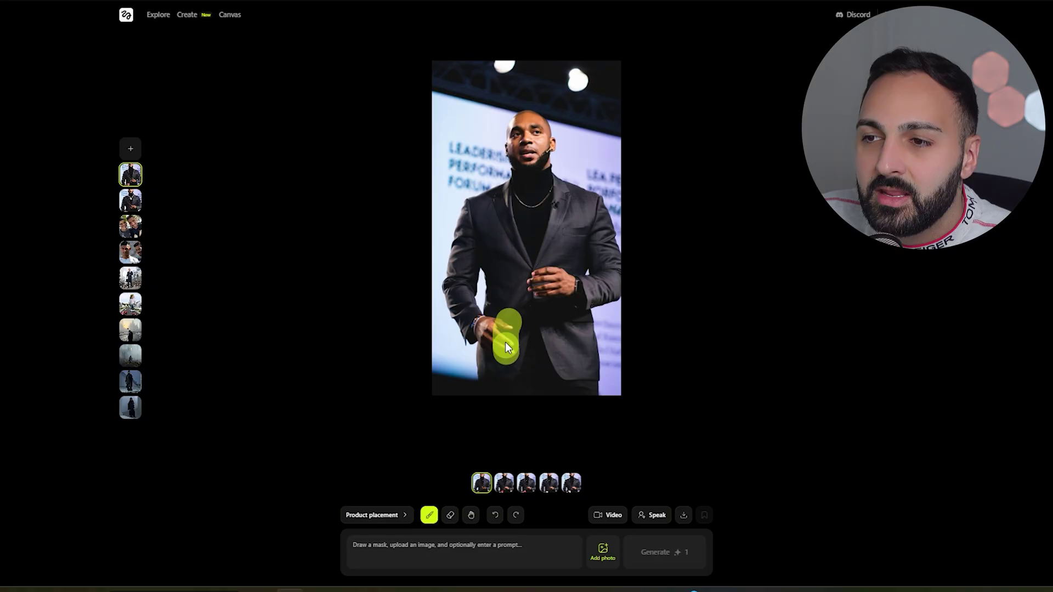
type("coca cola can")
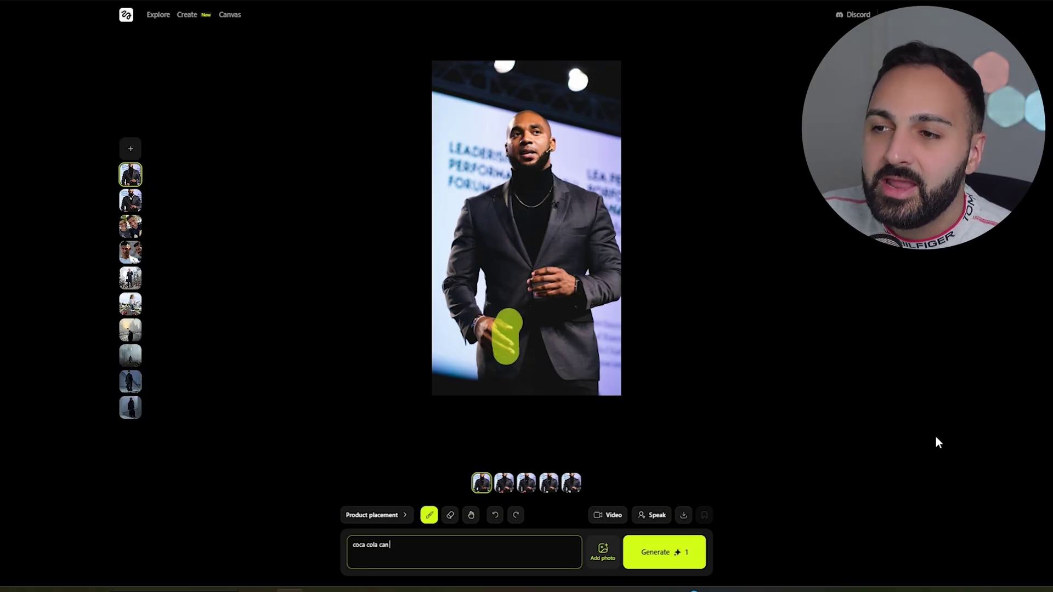